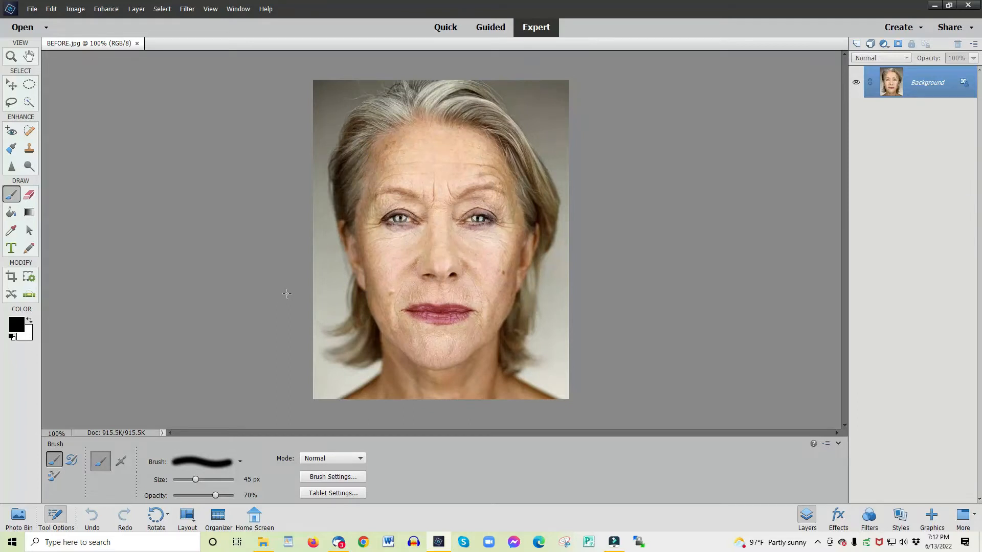
Duplicate the background layer and apply a Gaussian Blur with a 2.4-pixel radius to the copy.
key("ctrl+j")
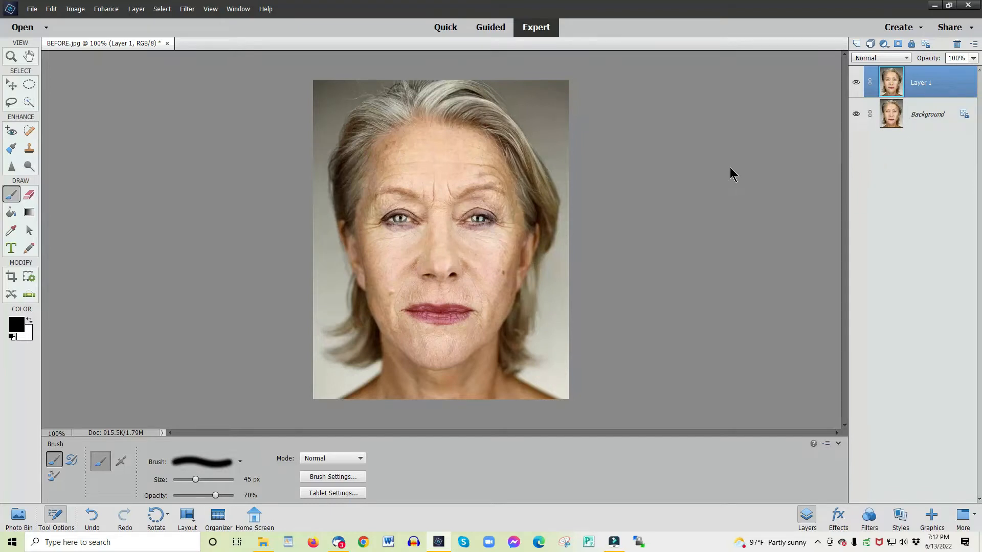
left_click(189, 10)
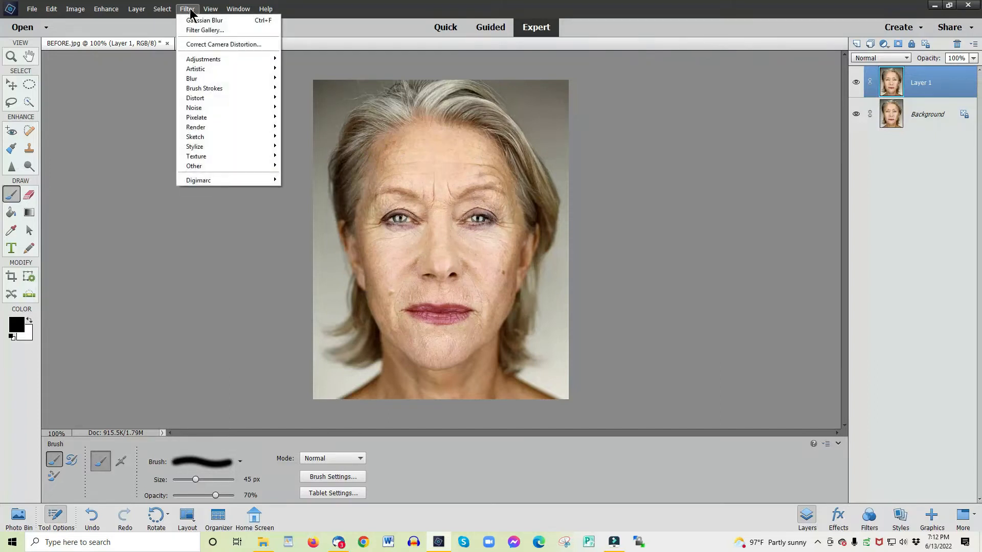
mouse_move(218, 82)
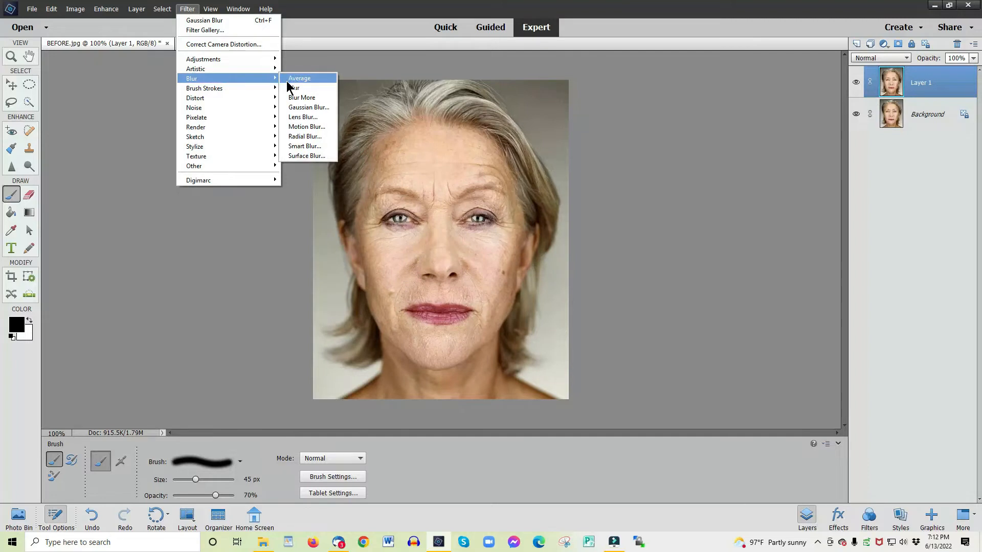
left_click(293, 106)
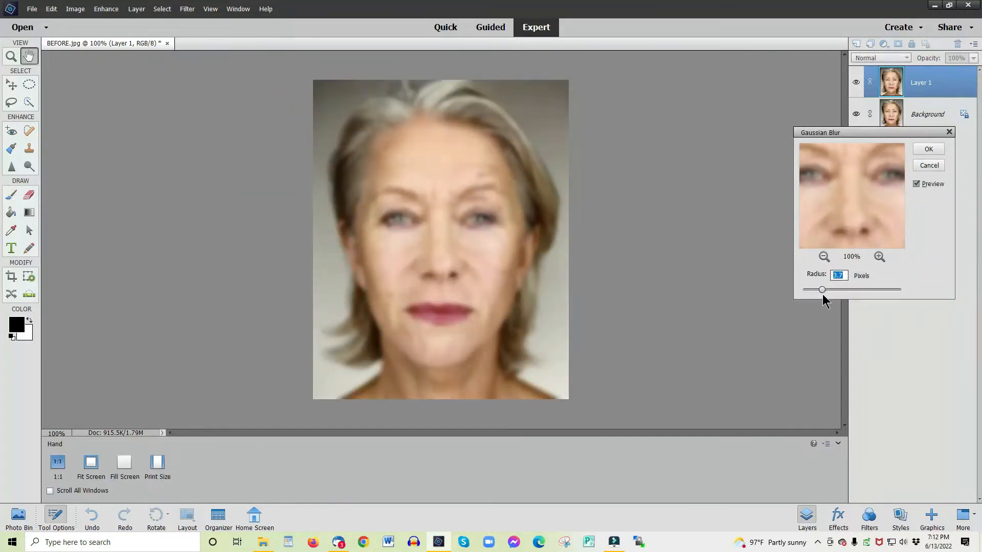
left_click_drag(821, 290, 812, 290)
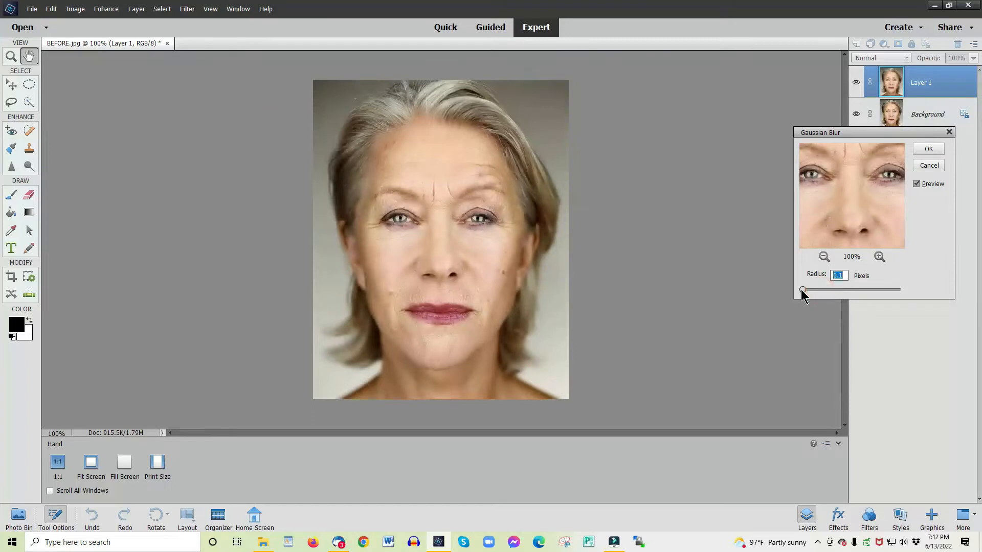
mouse_move(802, 289)
left_mouse_down()
mouse_move(882, 284)
mouse_move(802, 295)
left_mouse_up()
mouse_move(801, 292)
left_mouse_down()
mouse_move(815, 290)
mouse_move(804, 294)
left_mouse_up()
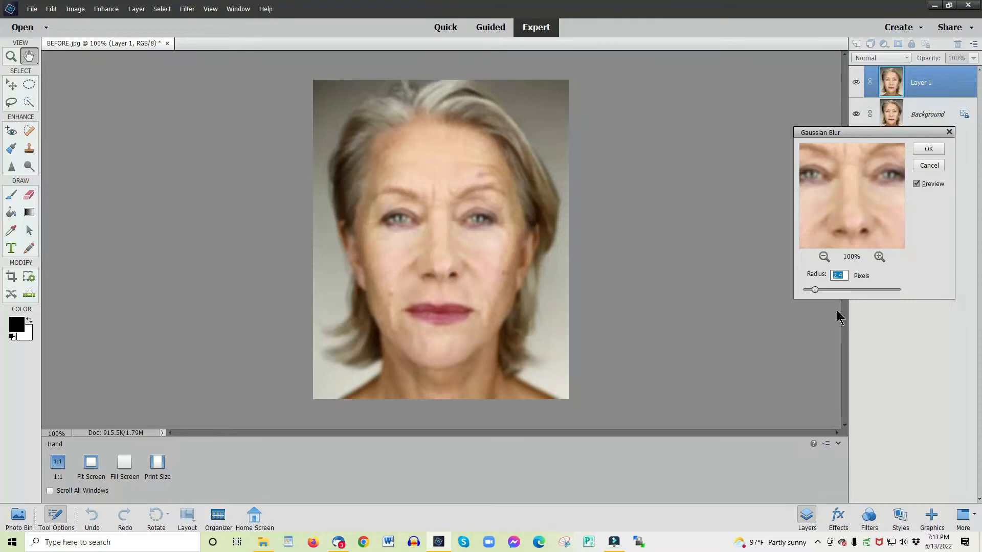
left_click(928, 150)
Add a layer mask to the blurred layer and invert it to black to hide the blur.
key("b")
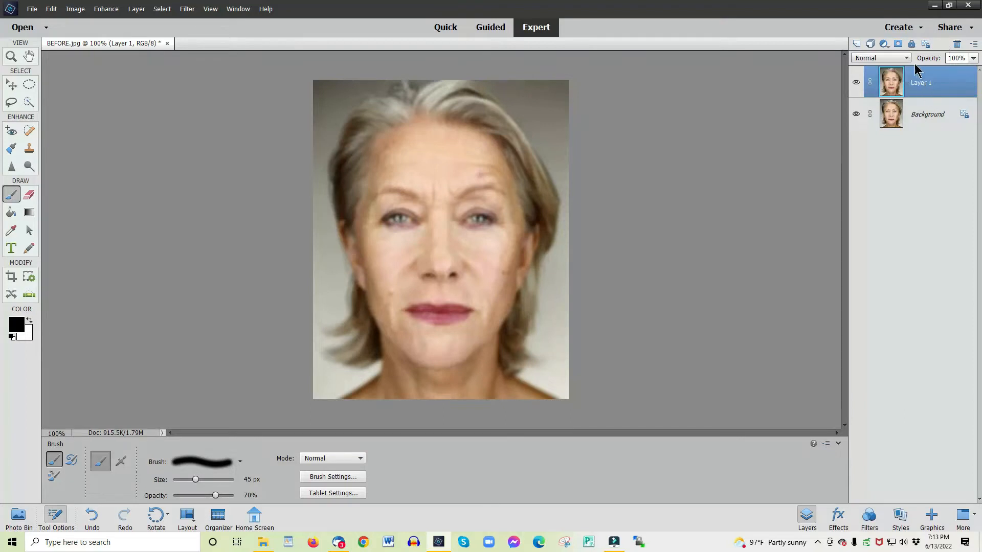
left_click(898, 45)
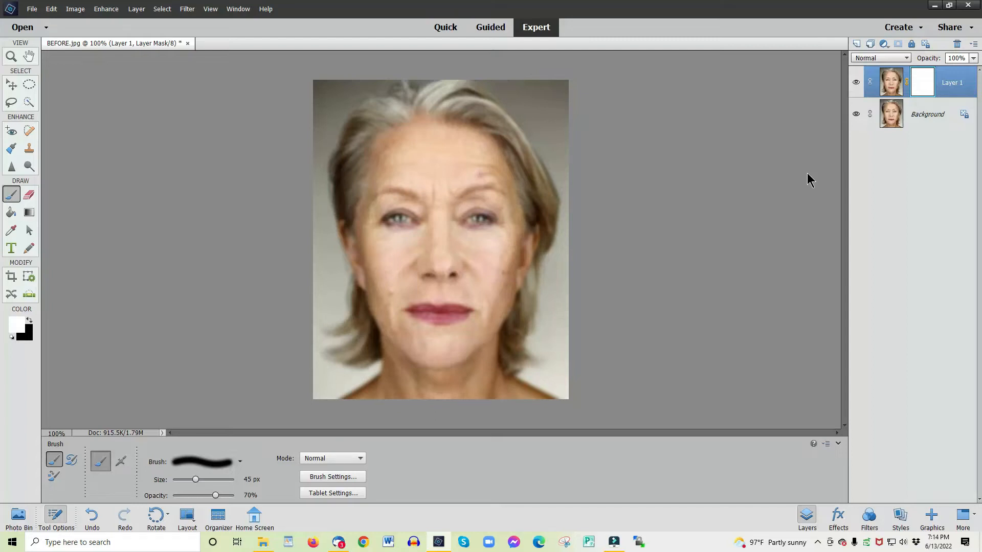
key("ctrl+i")
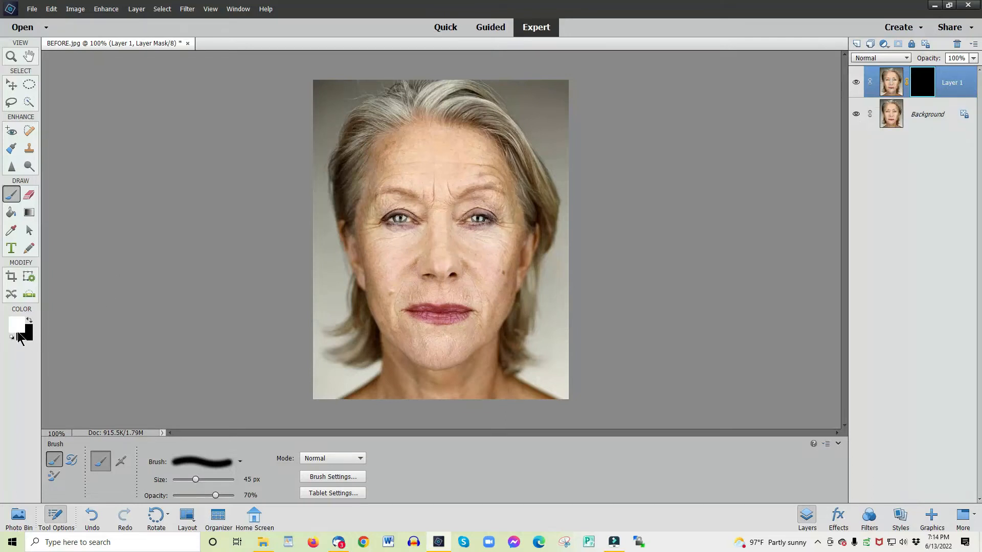
Keep white as the foreground color and choose a soft round brush from the Default Brushes.
left_click(29, 321)
left_click(29, 321)
left_click(240, 462)
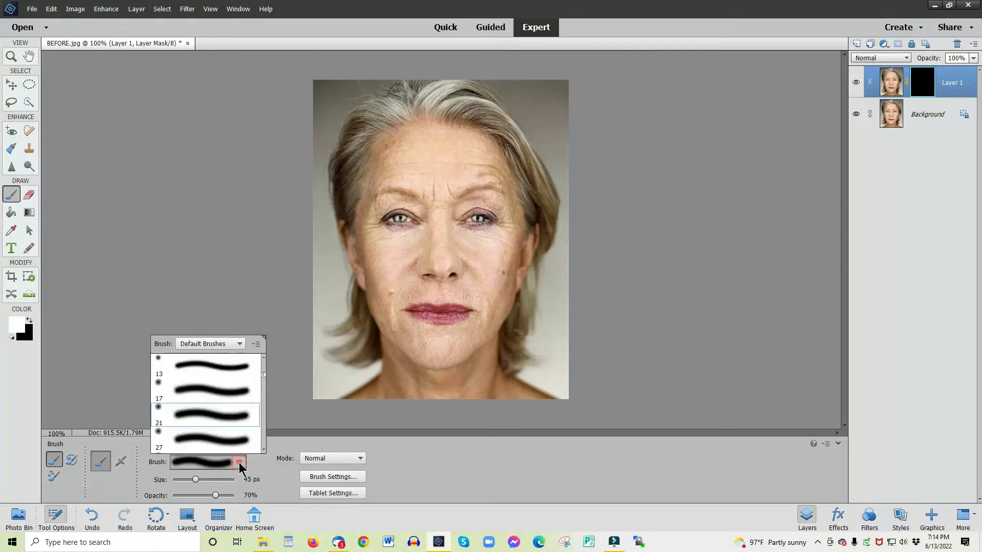
left_click(262, 371)
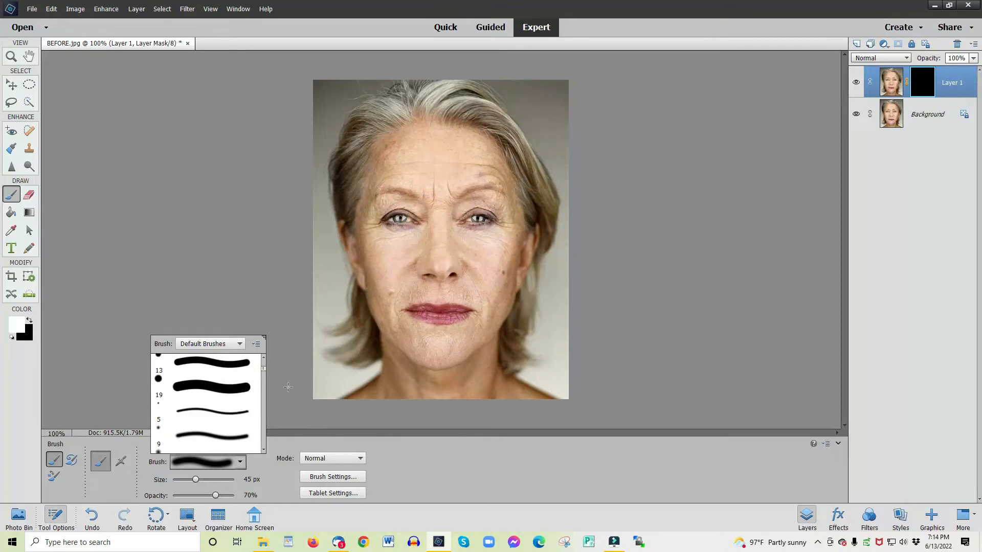
scroll(263, 373, "down", 4)
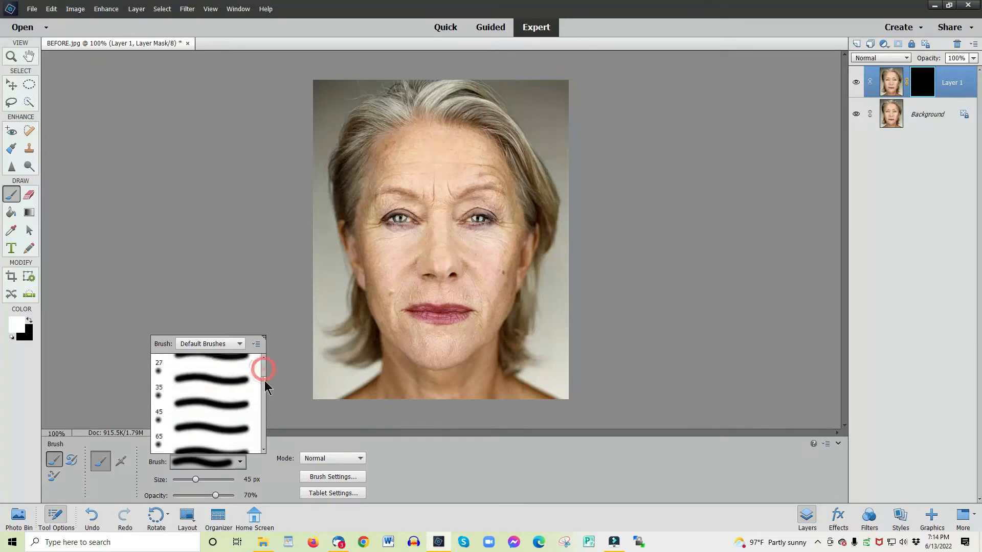
double_click(227, 378)
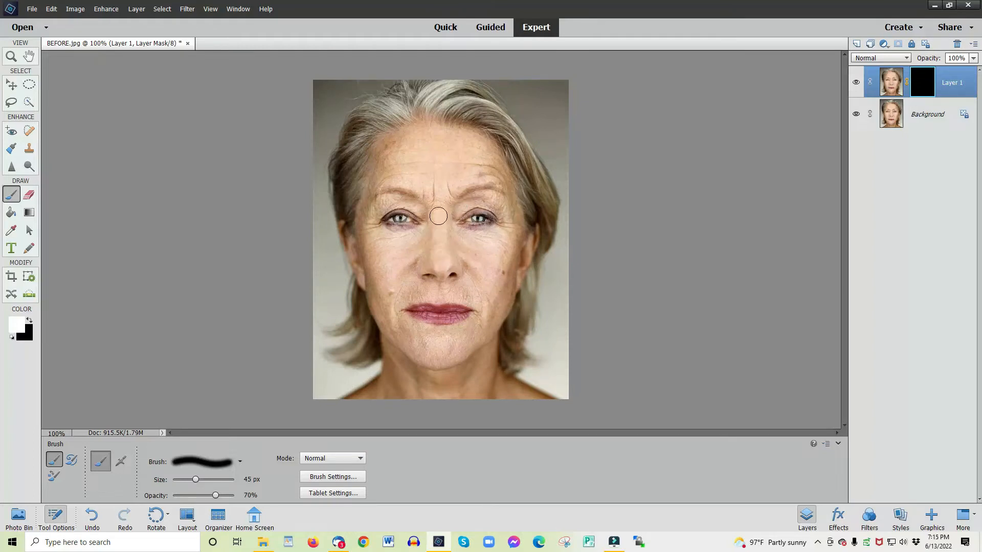
Adjust the brush size and paint white on the mask to smooth the forehead and the cheek below the right-hand eye.
key("bracketleft")
key("bracketleft")
key("bracketright")
key("bracketright")
key("bracketright")
key("bracketright")
key("bracketright")
key("bracketright")
key("bracketright")
key("bracketright")
key("bracketright")
key("bracketleft")
key("bracketleft")
key("bracketleft")
key("bracketleft")
key("bracketleft")
left_click(484, 164)
left_click_drag(396, 153, 404, 160)
mouse_move(476, 246)
left_mouse_down()
mouse_move(508, 238)
mouse_move(513, 206)
mouse_move(526, 222)
left_mouse_up()
Paint with a smaller brush on the mask to smooth the skin around the eyes and upper eyelids.
key("bracketleft")
key("bracketleft")
key("bracketleft")
key("bracketleft")
key("bracketleft")
key("bracketleft")
key("bracketleft")
left_click_drag(507, 224, 503, 210)
left_click_drag(481, 198, 489, 197)
key("bracketleft")
left_click_drag(416, 208, 400, 204)
Smooth the forehead lines above the right-hand eyebrow and at its outer end, adjusting the brush size to fit.
key("bracketright")
left_click(478, 167)
left_click(494, 166)
key("bracketleft")
key("bracketleft")
left_click(509, 183)
Enlarge the brush and paint white on the mask over the remaining cheeks, forehead, mouth area and chin.
key("bracketright")
key("bracketright")
key("bracketright")
key("bracketright")
key("bracketleft")
key("bracketleft")
left_click(482, 297)
mouse_move(375, 302)
left_mouse_down()
mouse_move(396, 329)
mouse_move(425, 342)
mouse_move(390, 271)
left_mouse_up()
mouse_move(414, 236)
left_mouse_down()
mouse_move(373, 237)
mouse_move(372, 226)
mouse_move(372, 246)
mouse_move(385, 251)
left_mouse_up()
mouse_move(435, 200)
left_mouse_down()
mouse_move(467, 171)
mouse_move(504, 173)
left_mouse_up()
mouse_move(533, 201)
left_mouse_down()
mouse_move(501, 217)
mouse_move(505, 268)
left_mouse_up()
mouse_move(414, 247)
left_mouse_down()
mouse_move(375, 276)
mouse_move(398, 326)
mouse_move(436, 351)
left_mouse_up()
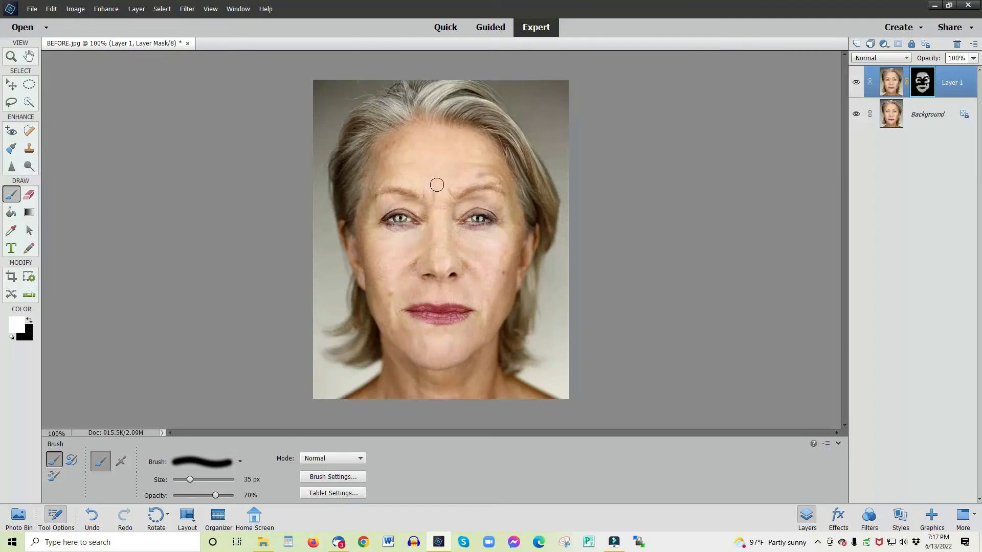
Paint black on the mask between the eyebrows to restore detail, and repaint white there and across the nose area and forehead.
left_click_drag(445, 187, 443, 211)
left_click(29, 321)
mouse_move(447, 188)
left_mouse_down()
mouse_move(447, 199)
mouse_move(437, 191)
mouse_move(449, 185)
mouse_move(438, 187)
left_mouse_up()
left_click(29, 318)
mouse_move(432, 184)
left_mouse_down()
mouse_move(446, 188)
mouse_move(441, 215)
left_mouse_up()
left_click_drag(470, 267, 401, 262)
left_click_drag(394, 146, 466, 149)
Start saving the retouched photo as a new file in JPEG format.
left_click(33, 9)
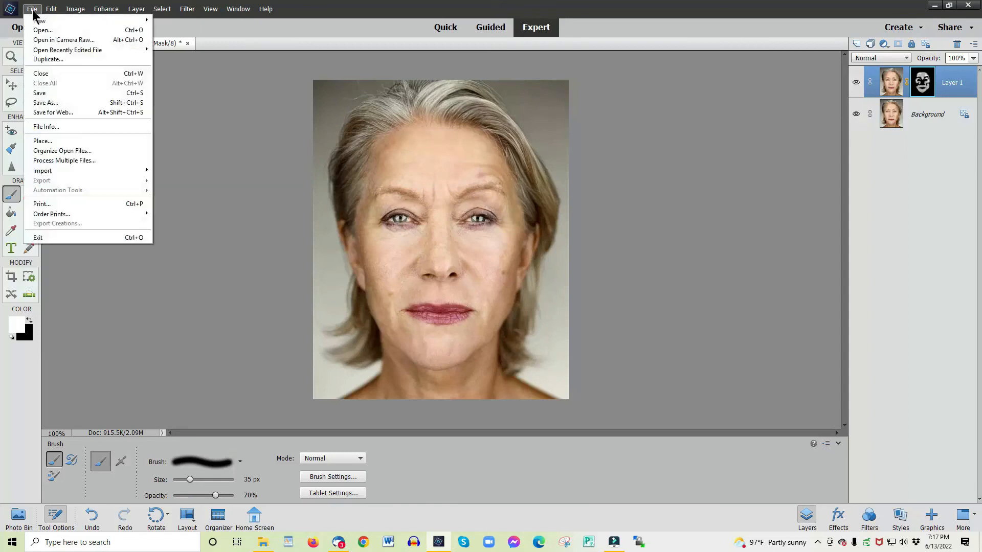
left_click(41, 103)
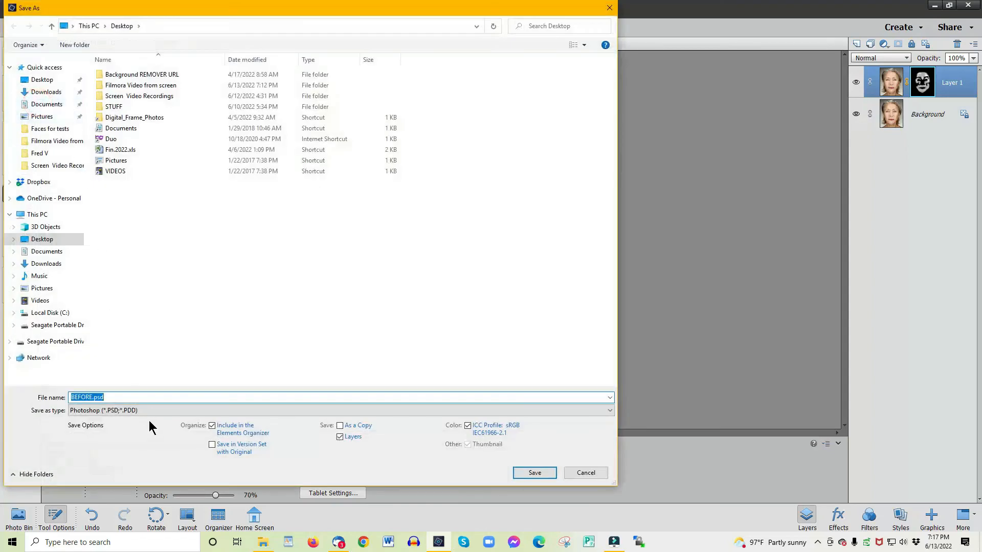
left_click(144, 412)
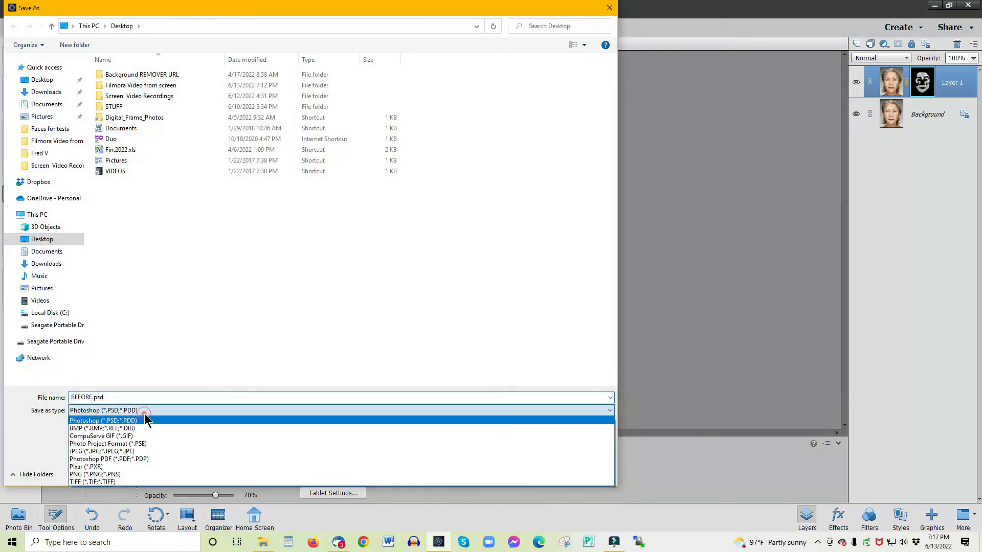
left_click(140, 452)
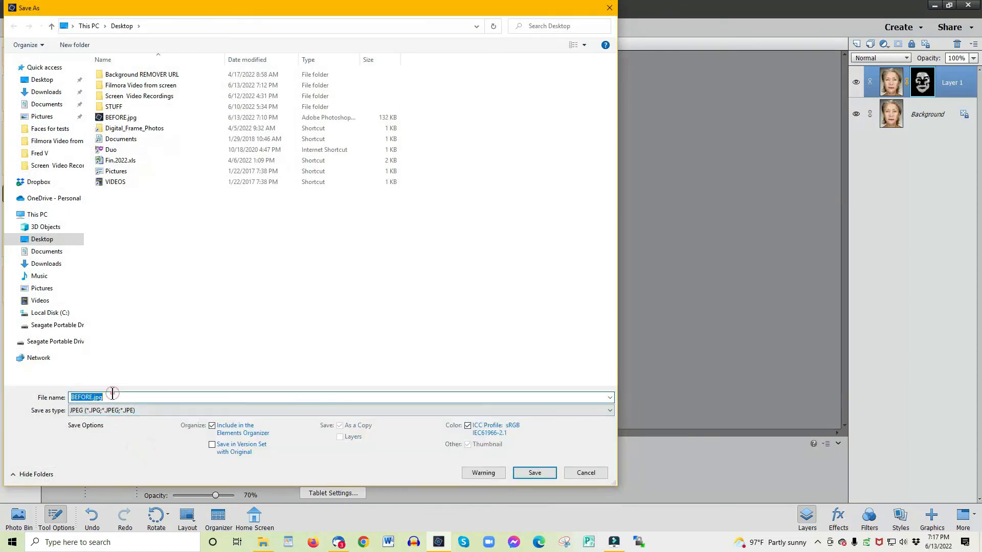
Name the file AFTER.jpg and save it to the Desktop.
left_click(110, 395)
key("Left")
key("Left")
key("Left")
key("Left")
key("BackSpace")
key("BackSpace")
key("BackSpace")
key("BackSpace")
key("BackSpace")
key("BackSpace")
type("AFT")
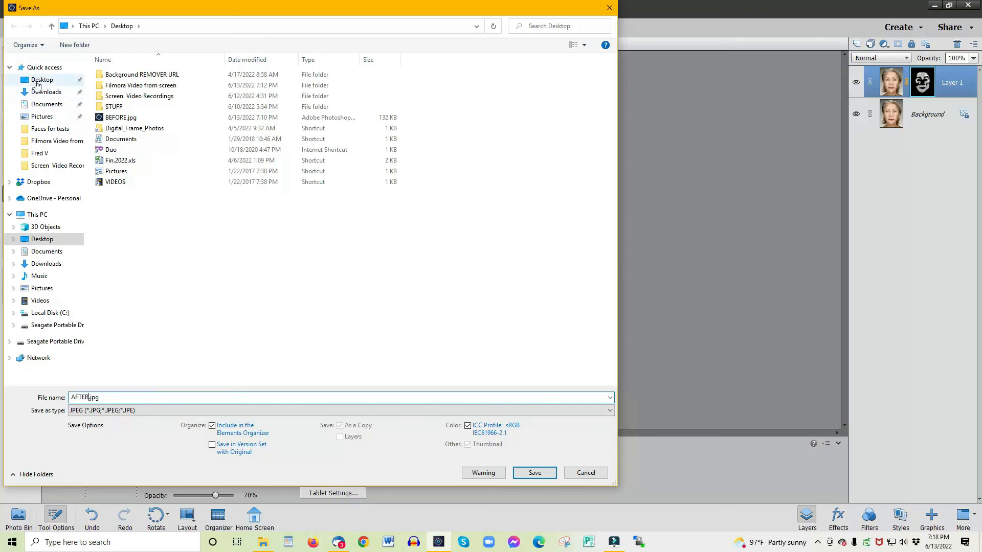
left_click(534, 473)
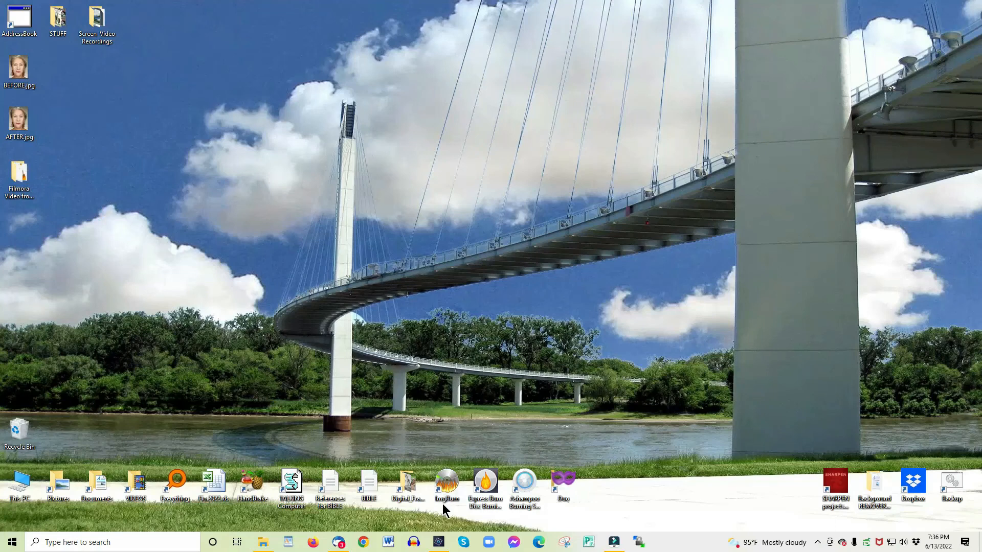
Switch back to Photoshop Elements to compare AFTER.jpg and BEFORE.jpg side by side.
left_click(438, 543)
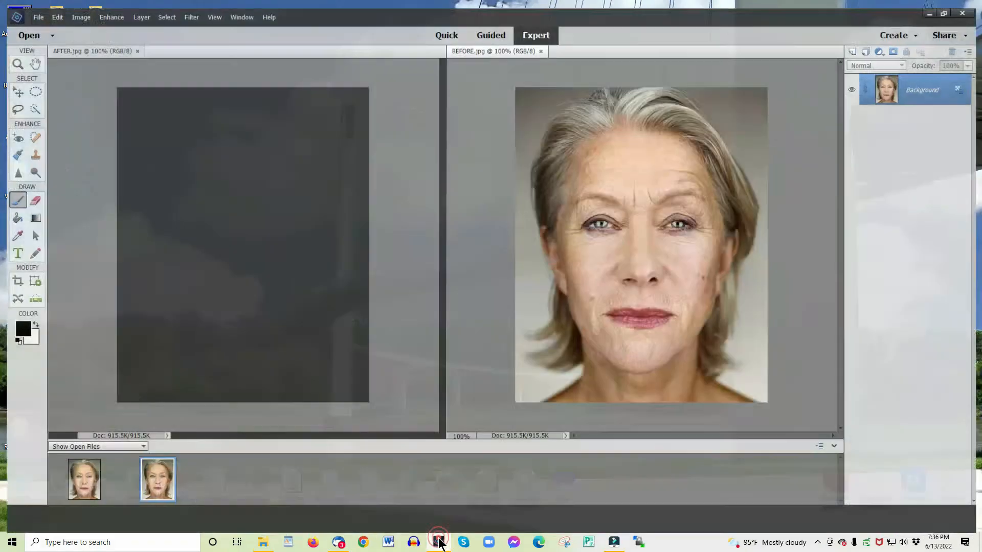